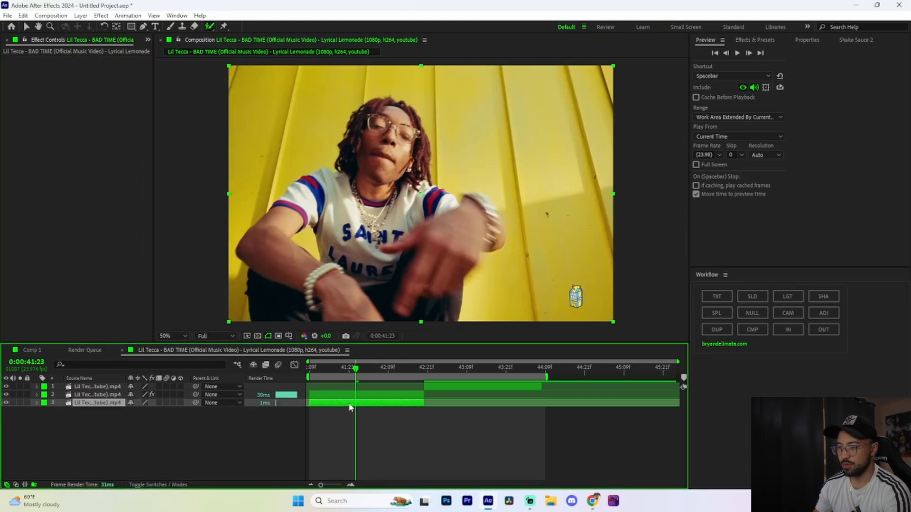
Step: Rename the bottom clip layer BG and the rotoscoped clip layer above it Roto
{"action": "right_click", "coordinate": [97, 404]}
{"action": "left_click", "coordinate": [135, 374]}
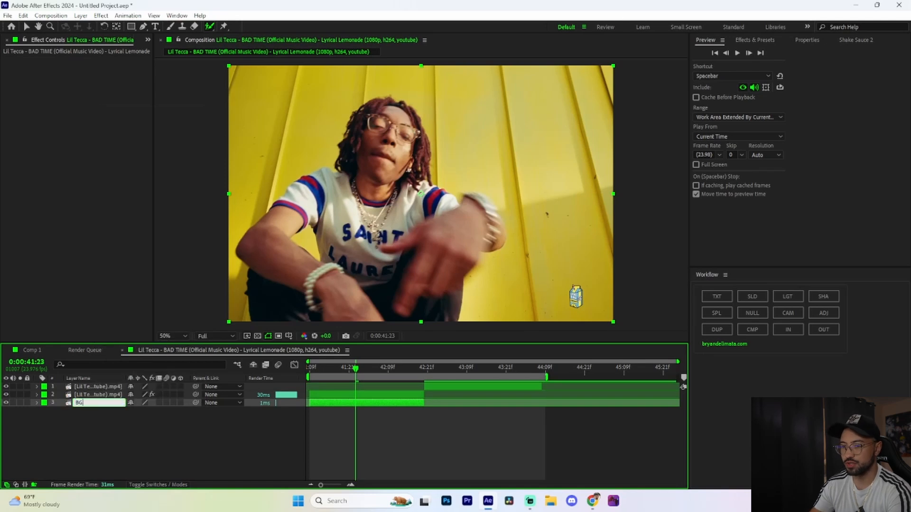
{"action": "key", "text": "Return"}
{"action": "right_click", "coordinate": [334, 395]}
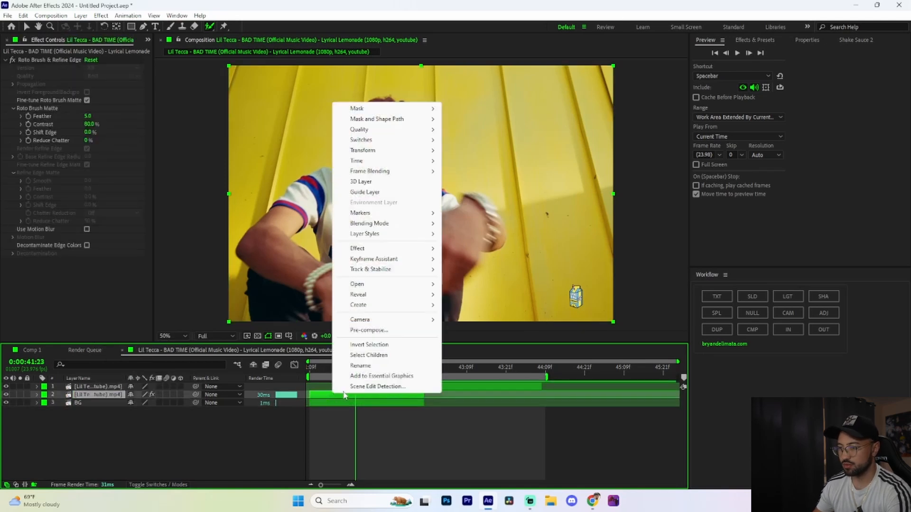
{"action": "left_click", "coordinate": [367, 369]}
{"action": "type", "text": "Roto"}
{"action": "key", "text": "Return"}
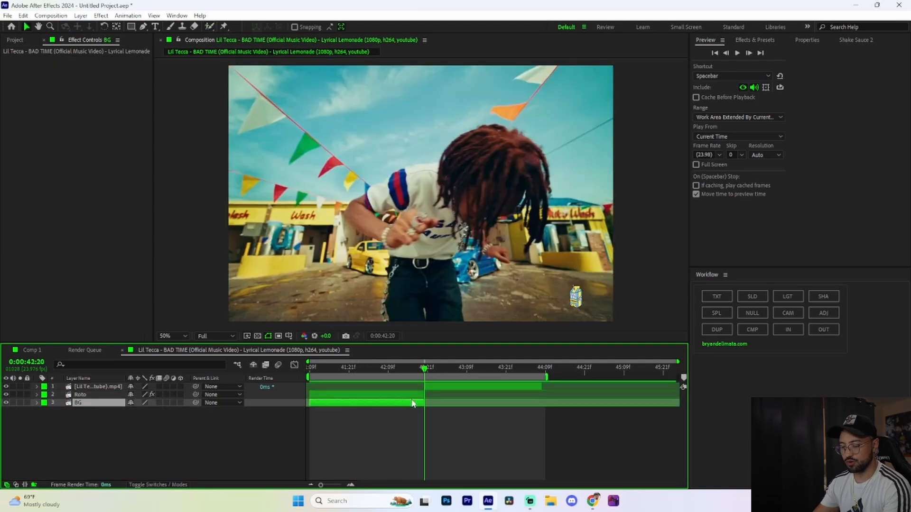
Step: Add the Motion Tile effect to the BG layer with Output Width 600 and Mirror Edges enabled
{"action": "key", "text": "ctrl+space"}
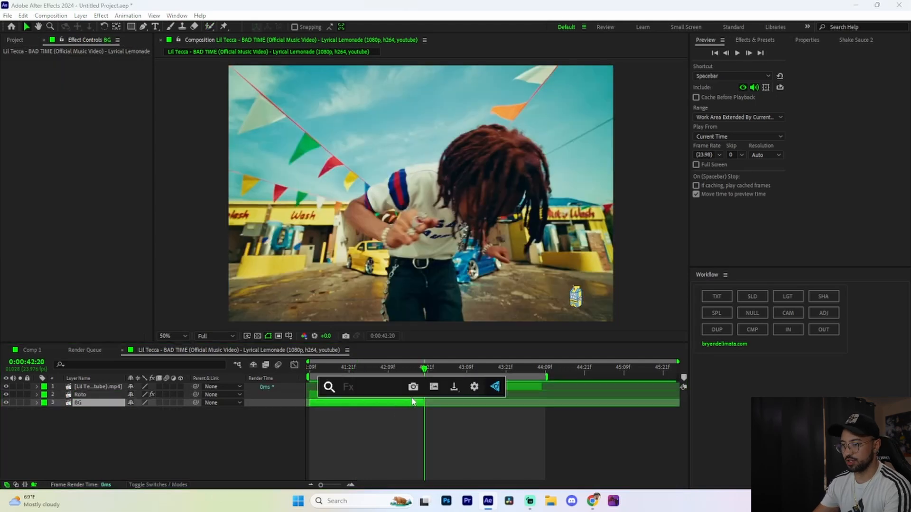
{"action": "type", "text": "motion"}
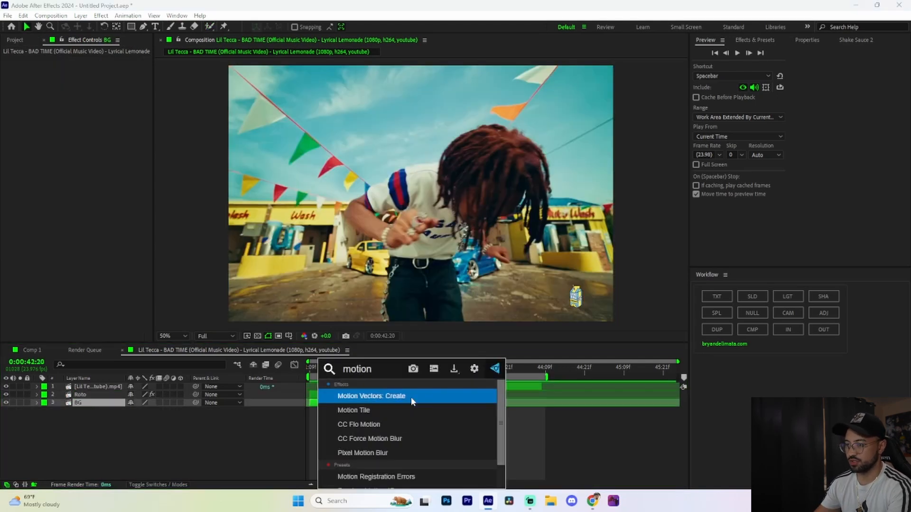
{"action": "key", "text": "Return"}
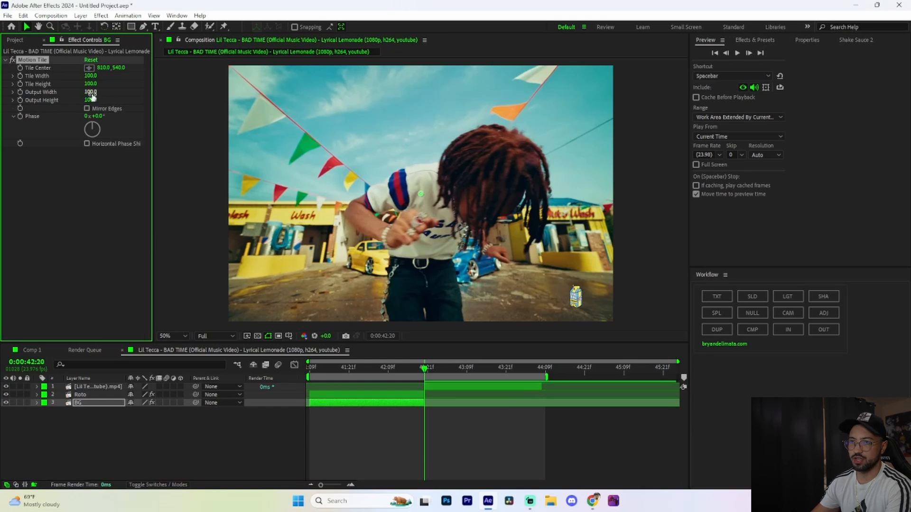
{"action": "type", "text": "600"}
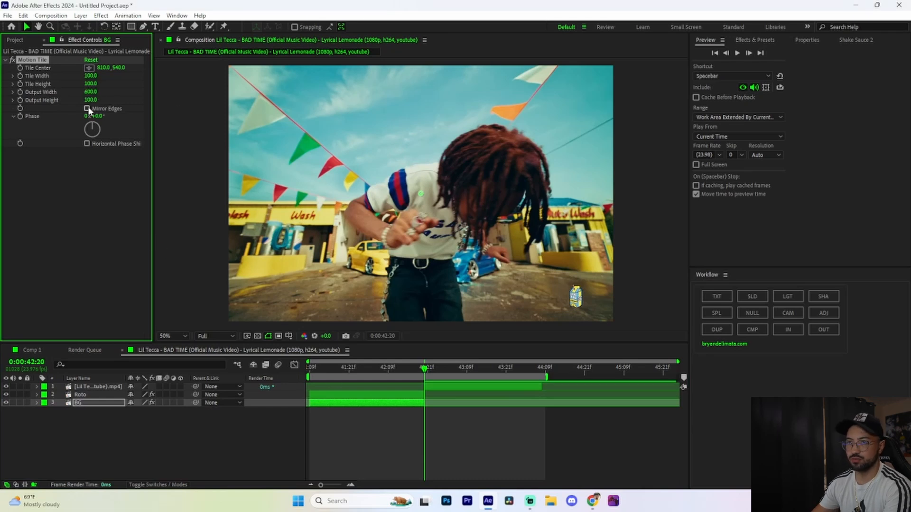
{"action": "left_click", "coordinate": [87, 109]}
Step: Keyframe the BG layer's Position so it slides horizontally to X -2429 at 0:00:42:19, starting about half a second earlier
{"action": "left_click", "coordinate": [385, 403]}
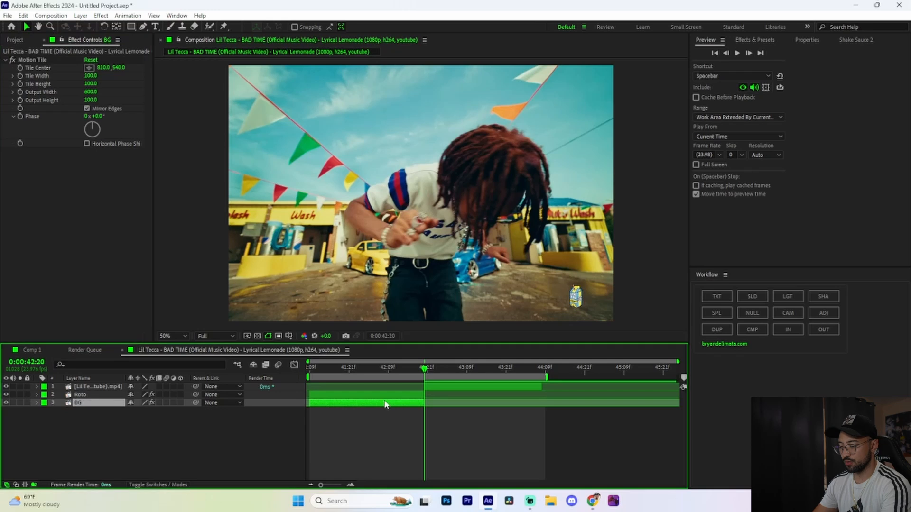
{"action": "left_click", "coordinate": [59, 410]}
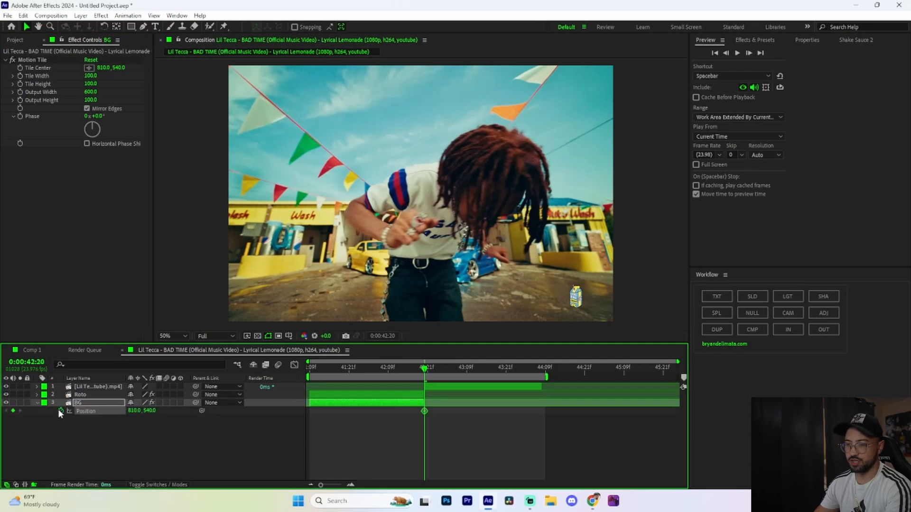
{"action": "left_click_drag", "start_coordinate": [424, 411], "coordinate": [372, 413]}
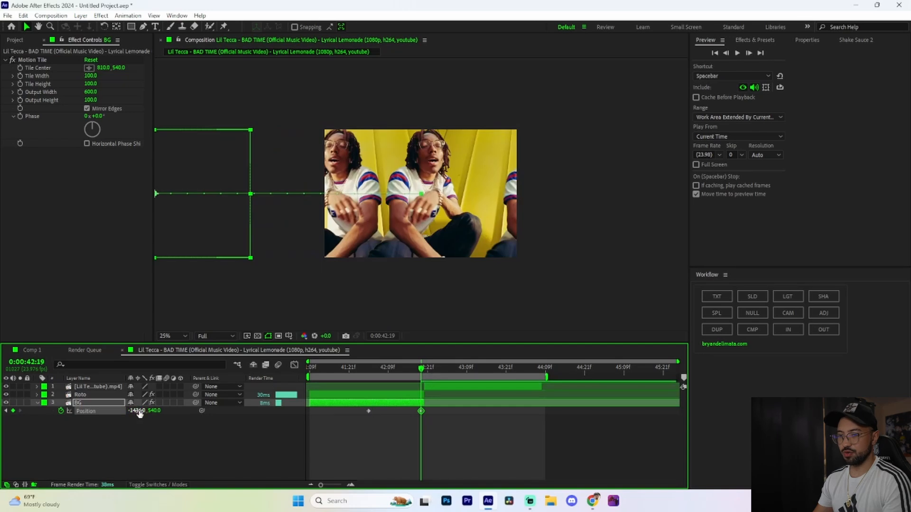
{"action": "left_click_drag", "start_coordinate": [139, 414], "coordinate": [17, 404]}
{"action": "left_click_drag", "start_coordinate": [135, 410], "coordinate": [3, 399]}
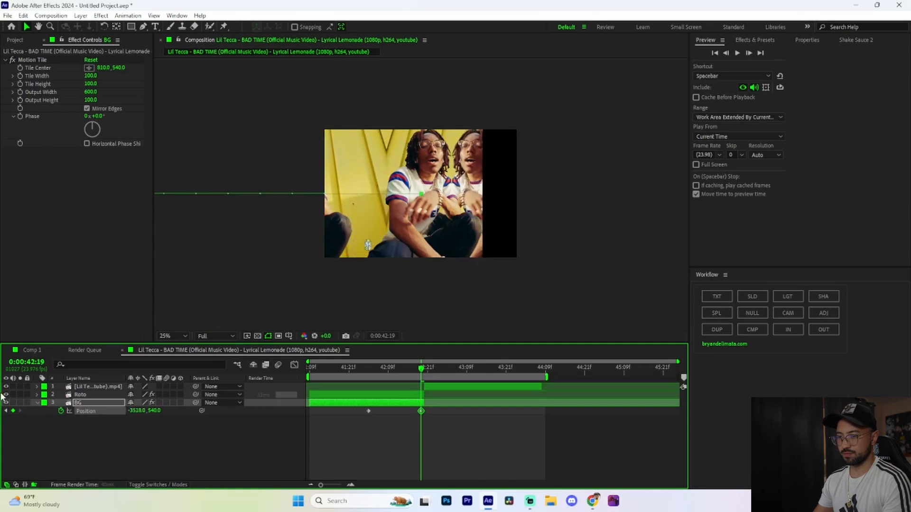
{"action": "left_click_drag", "start_coordinate": [132, 410], "coordinate": [237, 411]}
{"action": "left_click_drag", "start_coordinate": [416, 395], "coordinate": [623, 383]}
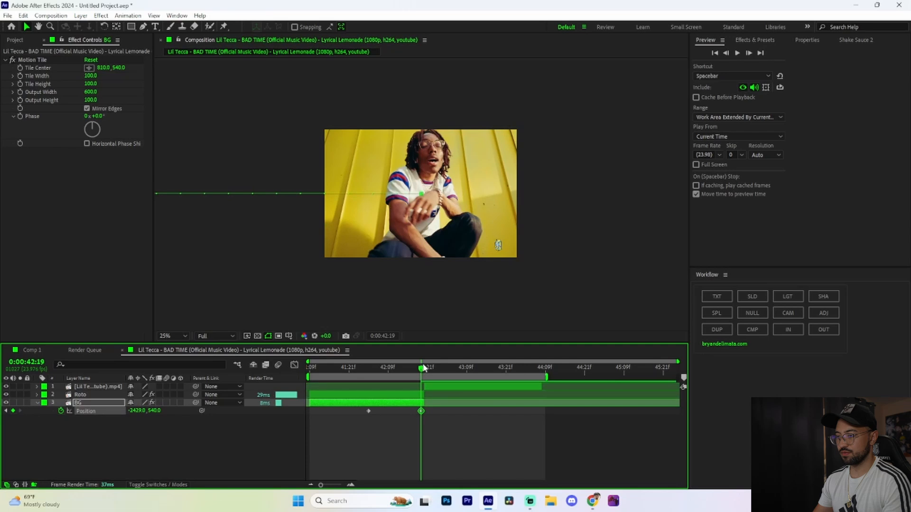
Step: Play back the BG layer's horizontal slide leading up to the cut
{"action": "left_click", "coordinate": [372, 379]}
{"action": "left_click_drag", "start_coordinate": [372, 379], "coordinate": [368, 379]}
{"action": "key", "text": "space"}
{"action": "key", "text": "space"}
Step: Apply Easy Ease to both BG Position keyframes and show their curve in the graph editor
{"action": "left_click", "coordinate": [378, 378]}
{"action": "left_click_drag", "start_coordinate": [440, 411], "coordinate": [340, 411]}
{"action": "key", "text": "F9"}
{"action": "key", "text": "shift+F3"}
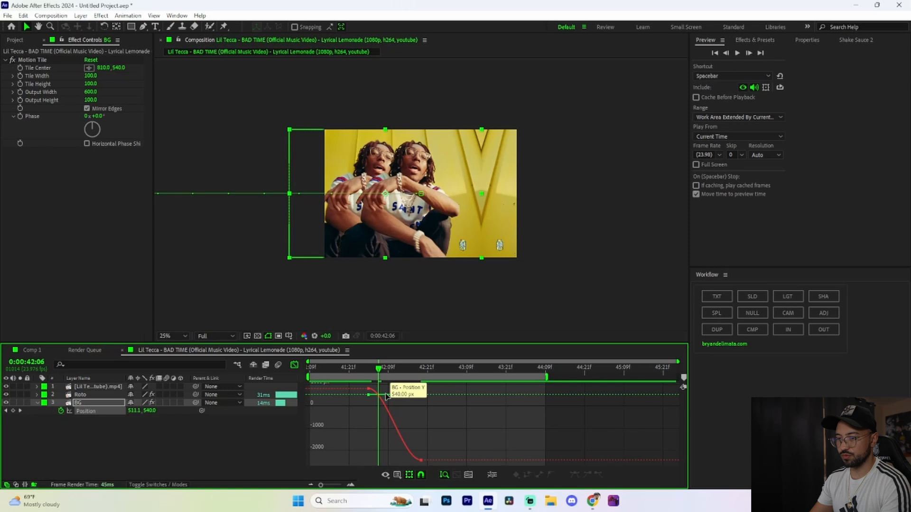
Step: Separate the BG layer's Position dimensions and apply Easy Ease to both X Position keyframes
{"action": "right_click", "coordinate": [92, 409]}
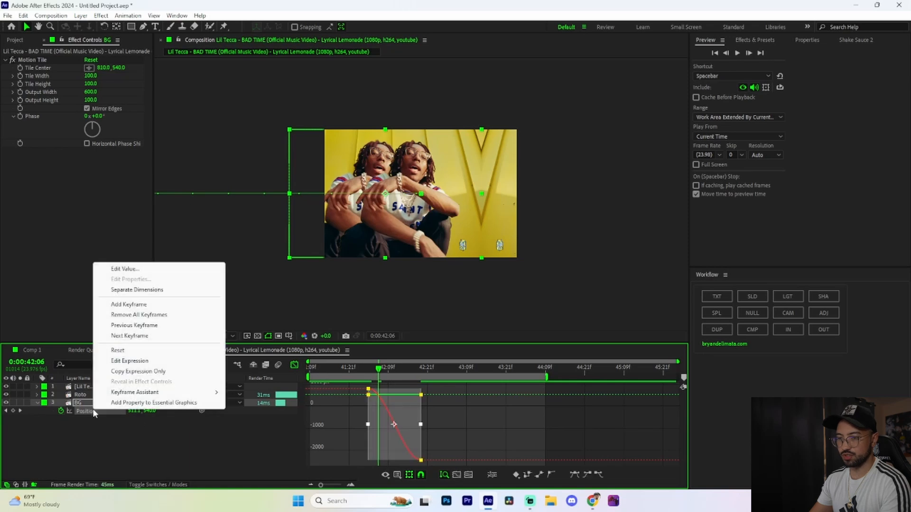
{"action": "left_click", "coordinate": [142, 290]}
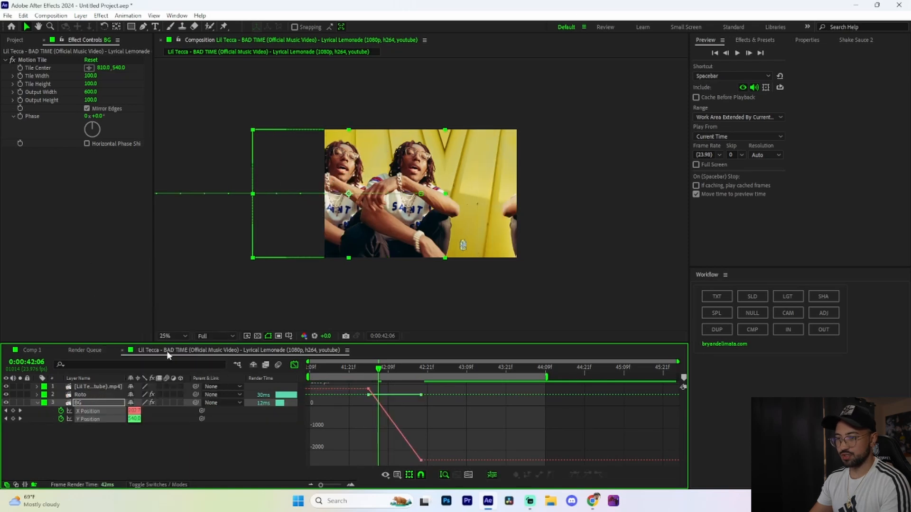
{"action": "left_click", "coordinate": [293, 366]}
{"action": "left_click_drag", "start_coordinate": [431, 413], "coordinate": [338, 411]}
{"action": "key", "text": "F9"}
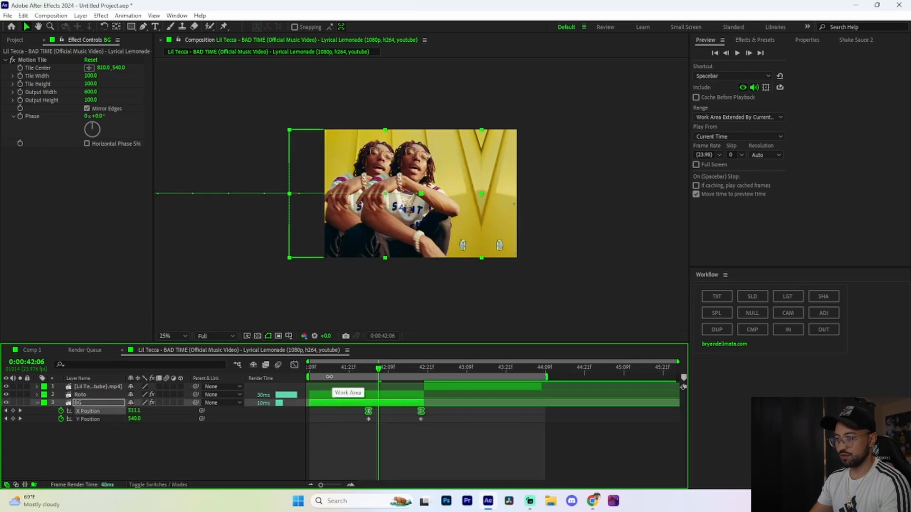
Step: Reshape the BG layer's X Position curve so it starts slowly and plunges steeply just before the last keyframe
{"action": "left_click", "coordinate": [294, 364]}
{"action": "left_click_drag", "start_coordinate": [385, 392], "coordinate": [365, 425]}
{"action": "left_click_drag", "start_coordinate": [365, 426], "coordinate": [420, 390]}
{"action": "left_click_drag", "start_coordinate": [403, 460], "coordinate": [431, 405]}
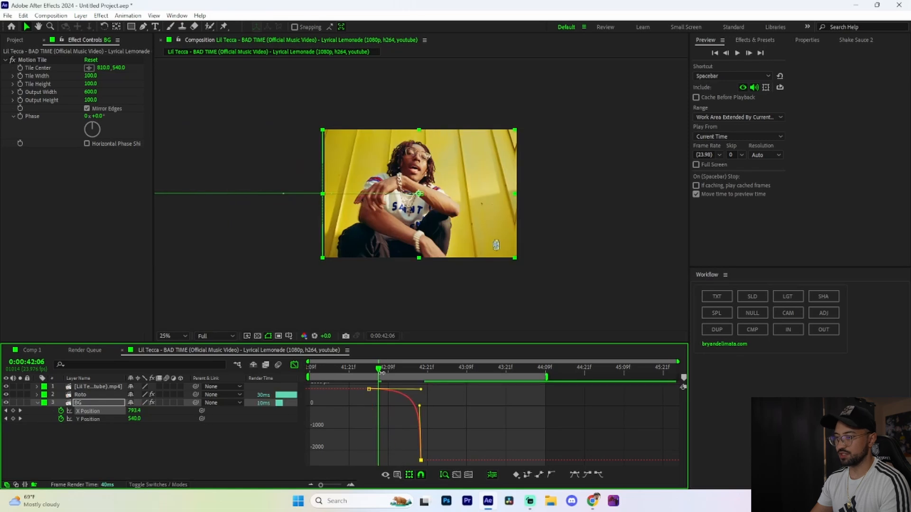
Step: Leave the graph editor and play back the BG slide with its reshaped curve
{"action": "key", "text": "space"}
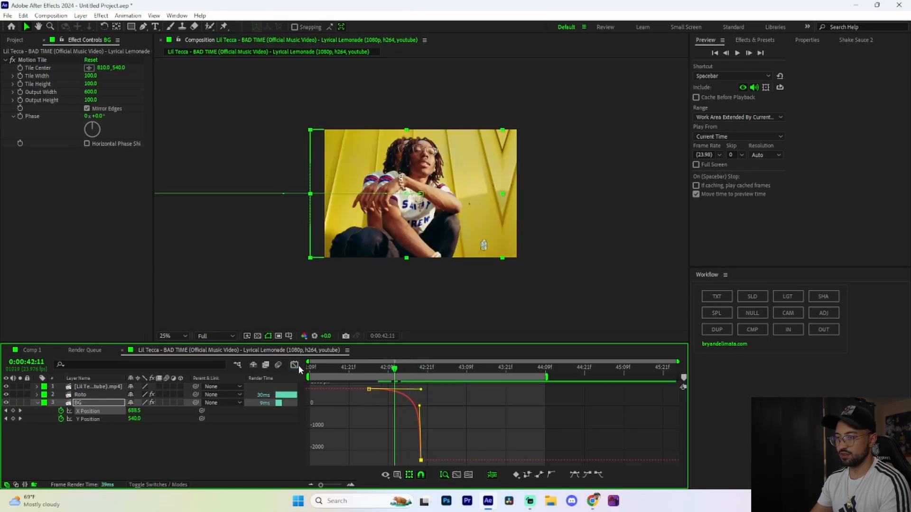
{"action": "left_click", "coordinate": [294, 365]}
{"action": "key", "text": "space"}
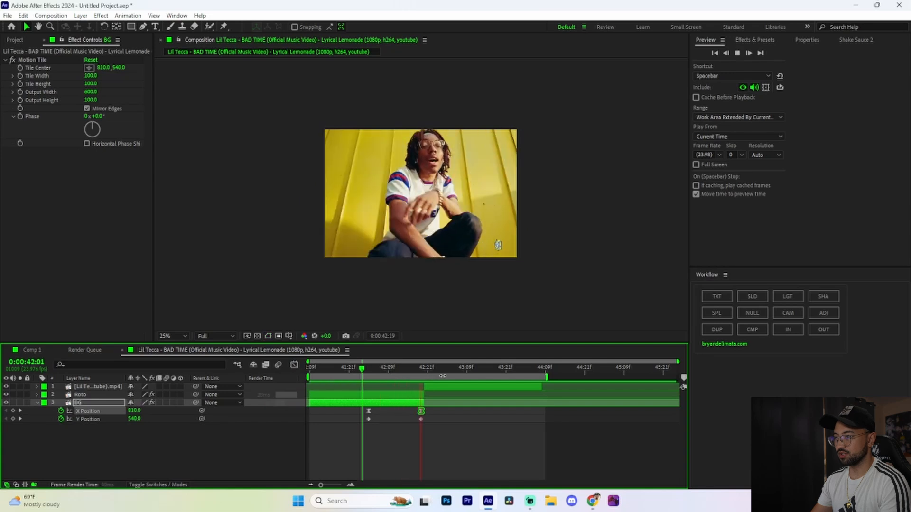
{"action": "key", "text": "space"}
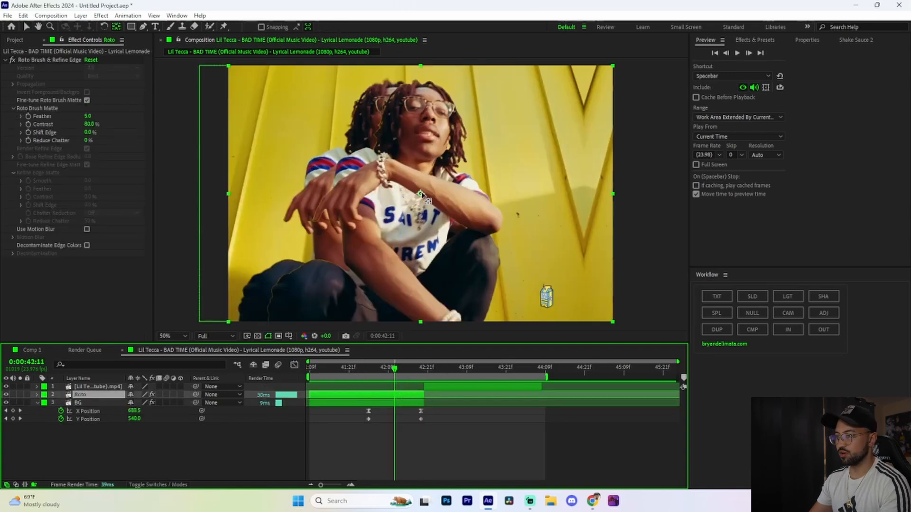
Step: Move the Roto layer's anchor point to the frame's upper-right corner and add a 100% Scale keyframe at 0:00:42:07
{"action": "left_click_drag", "start_coordinate": [421, 195], "coordinate": [507, 140]}
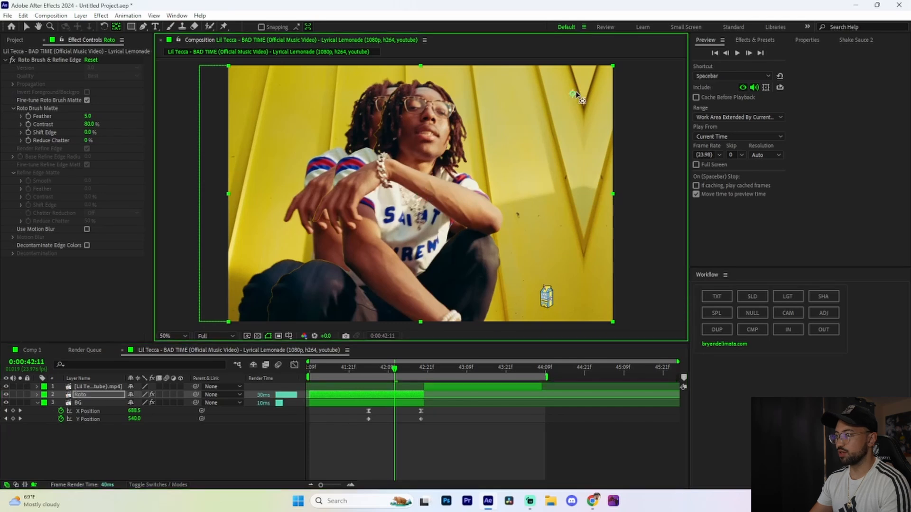
{"action": "left_click_drag", "start_coordinate": [592, 80], "coordinate": [592, 80]}
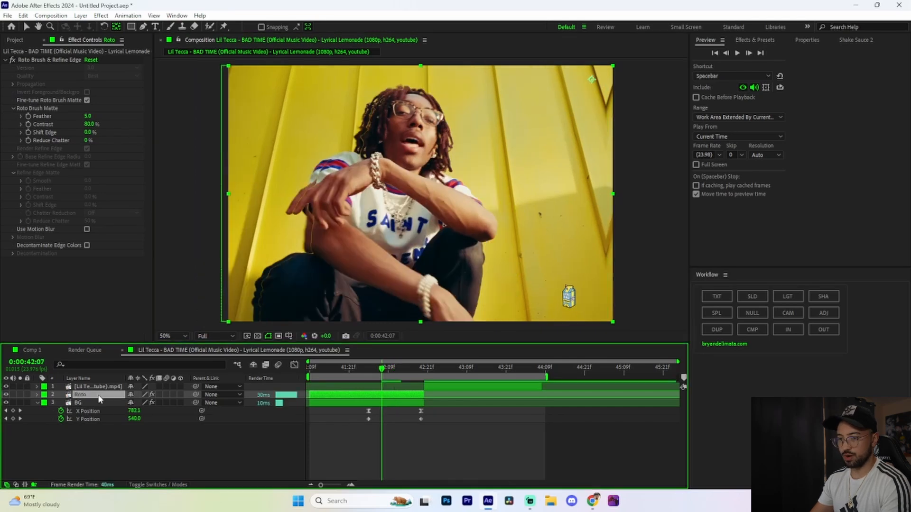
{"action": "key", "text": "s"}
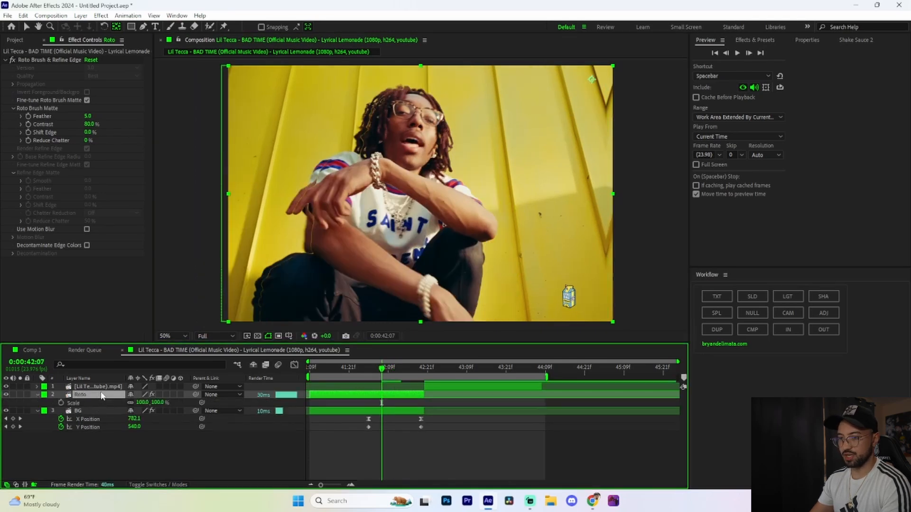
{"action": "left_click", "coordinate": [61, 402]}
Step: Enlarge the Roto layer's Scale to over 300% near its end and place that keyframe at the cut, 0:00:42:20
{"action": "key", "text": "k"}
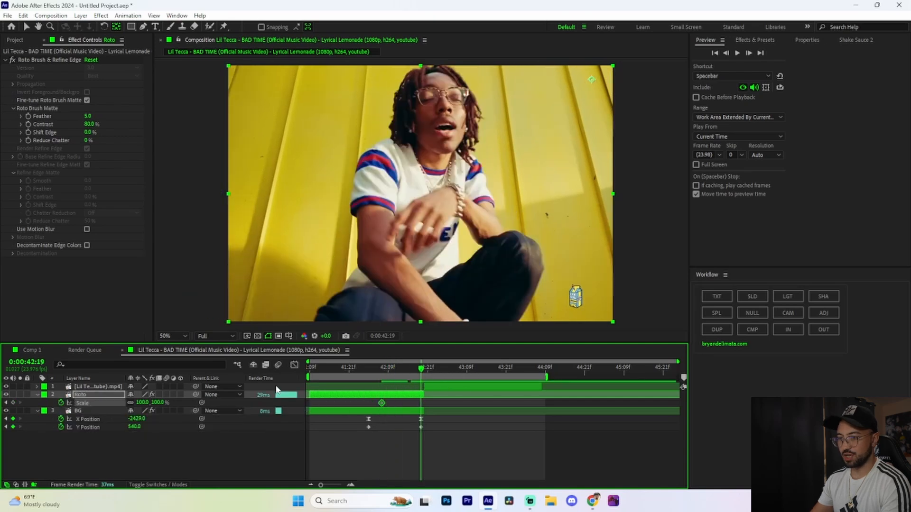
{"action": "left_click_drag", "start_coordinate": [144, 403], "coordinate": [248, 381]}
{"action": "left_click_drag", "start_coordinate": [421, 405], "coordinate": [424, 405]}
{"action": "left_click_drag", "start_coordinate": [421, 370], "coordinate": [384, 379]}
Step: Apply Easy Ease to both Roto Scale keyframes and bend their curve so the growth accelerates sharply at the end
{"action": "left_click", "coordinate": [436, 403]}
{"action": "left_click_drag", "start_coordinate": [435, 402], "coordinate": [362, 404]}
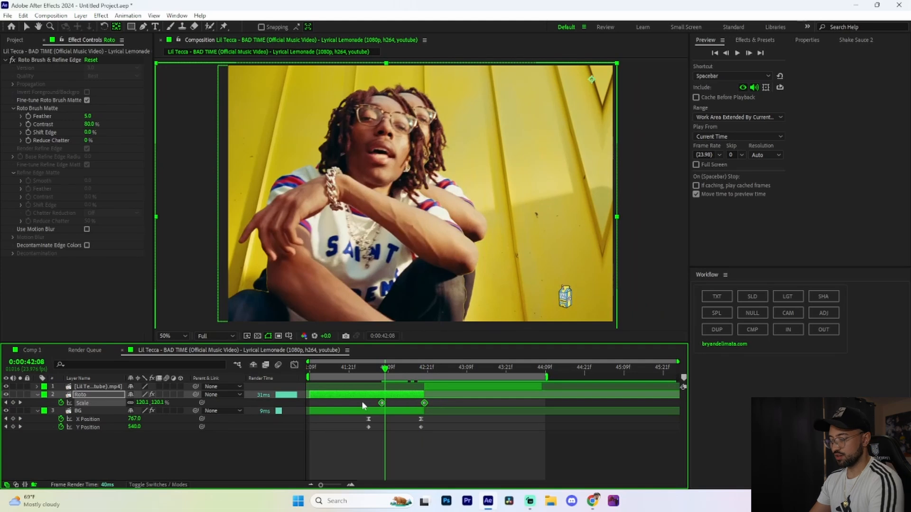
{"action": "key", "text": "F9"}
{"action": "left_click", "coordinate": [295, 365]}
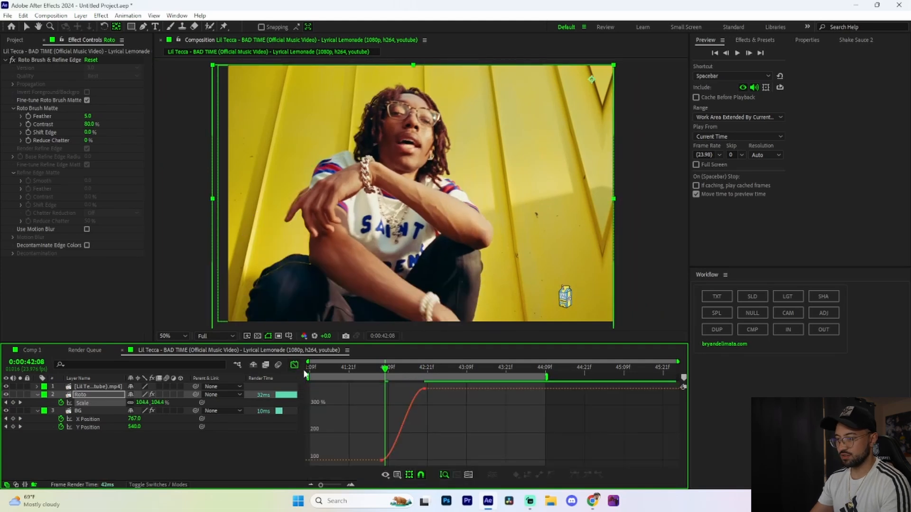
{"action": "double_click", "coordinate": [397, 441]}
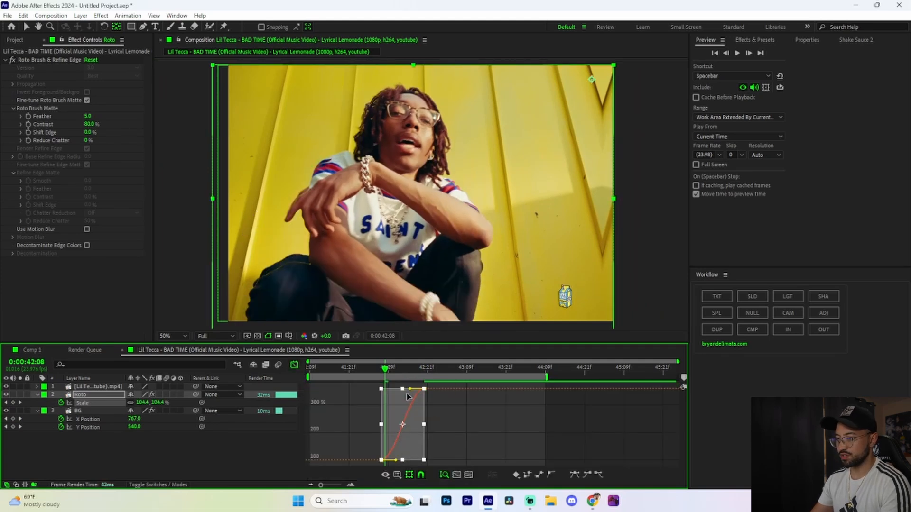
{"action": "left_click_drag", "start_coordinate": [410, 389], "coordinate": [418, 455]}
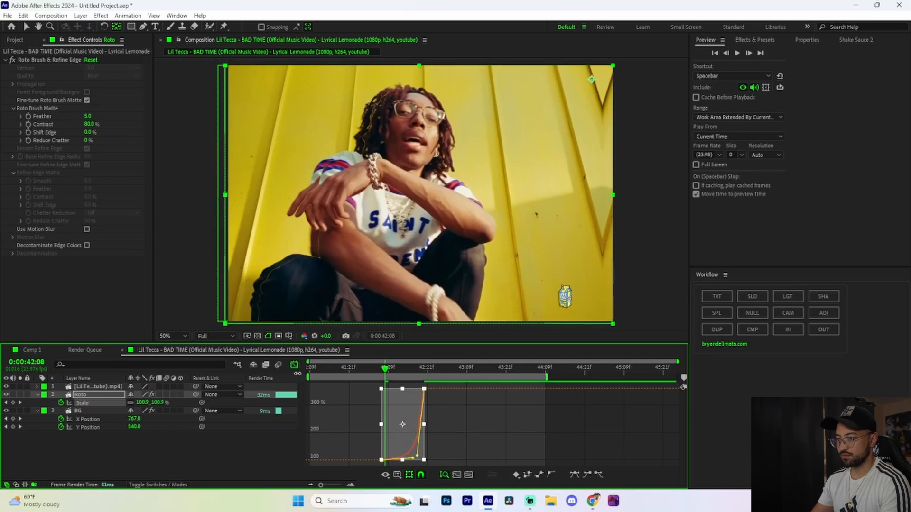
{"action": "key", "text": "shift+F3"}
Step: Move the BG layer's first X Position keyframe slightly earlier and play back the combined slide and zoom
{"action": "left_click_drag", "start_coordinate": [385, 372], "coordinate": [346, 373]}
{"action": "key", "text": "space"}
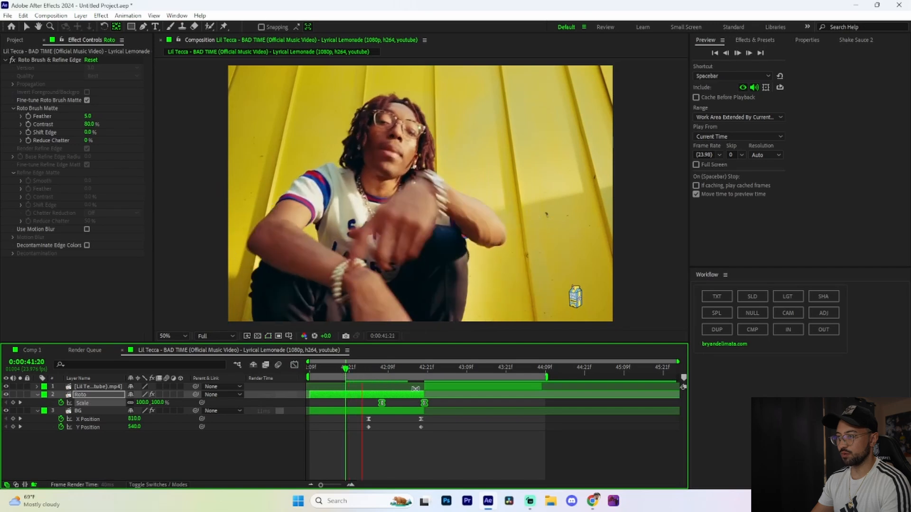
{"action": "left_click_drag", "start_coordinate": [368, 419], "coordinate": [354, 424]}
{"action": "left_click_drag", "start_coordinate": [370, 369], "coordinate": [343, 378]}
{"action": "key", "text": "space"}
{"action": "key", "text": "space"}
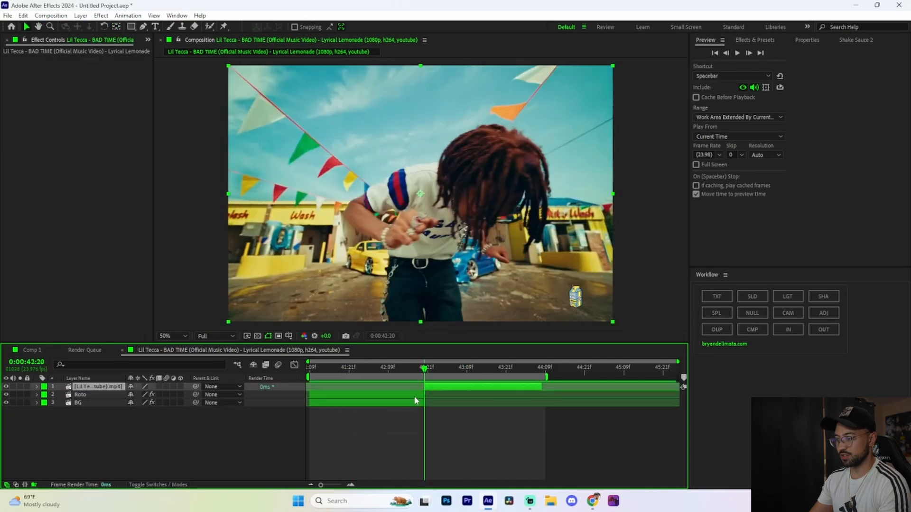
Step: Select the performer in the top clip with the Roto Brush, excluding the background around his arm and hand
{"action": "double_click", "coordinate": [471, 388]}
{"action": "left_click", "coordinate": [209, 27]}
{"action": "left_click_drag", "start_coordinate": [500, 142], "coordinate": [472, 195]}
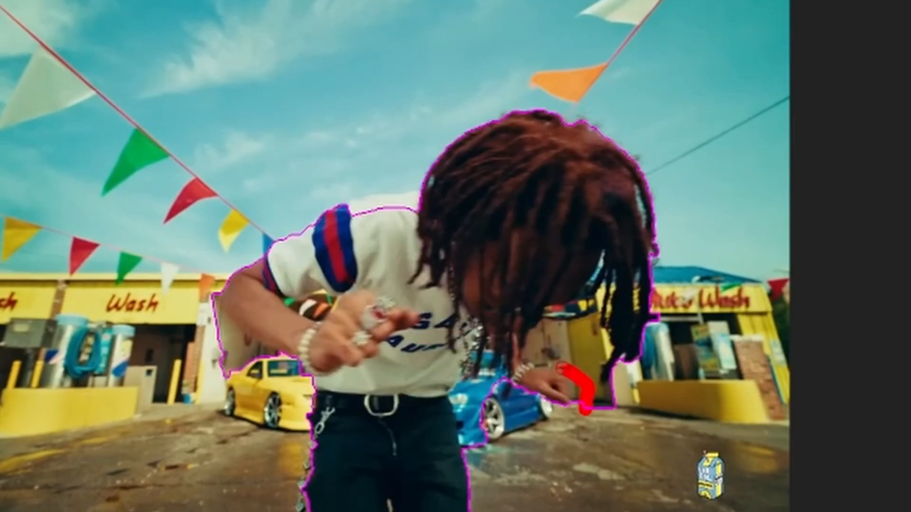
{"action": "left_click_drag", "start_coordinate": [233, 351], "coordinate": [219, 329]}
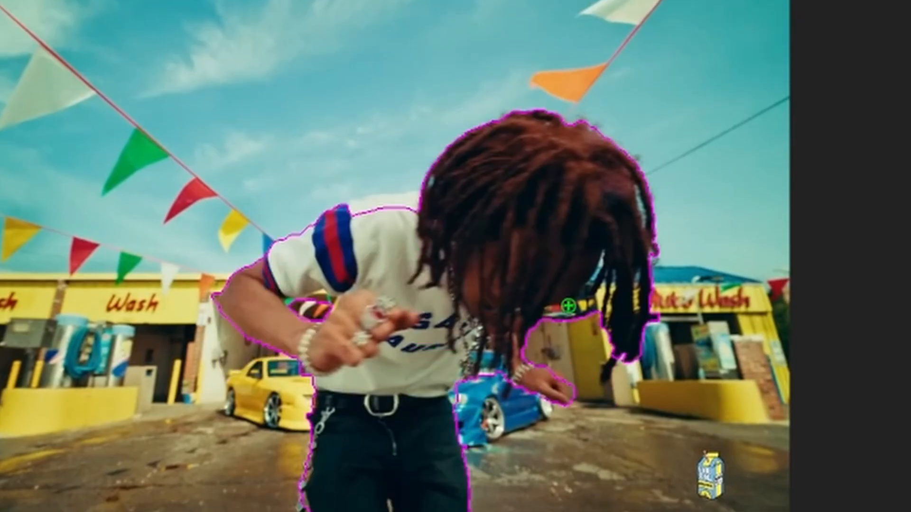
Step: Propagate the Roto Brush selection through the top clip, freeze it, and return to the composition view
{"action": "key", "text": "space"}
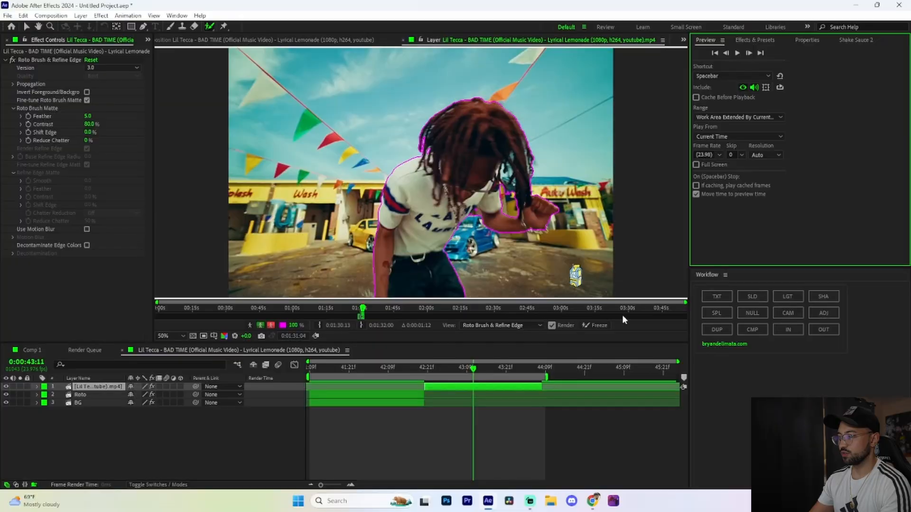
{"action": "left_click", "coordinate": [599, 325]}
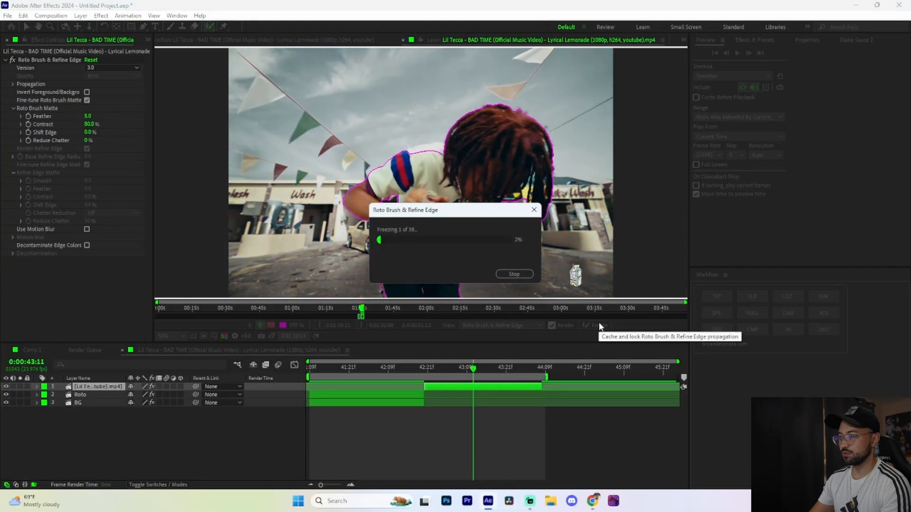
{"action": "left_click", "coordinate": [403, 40]}
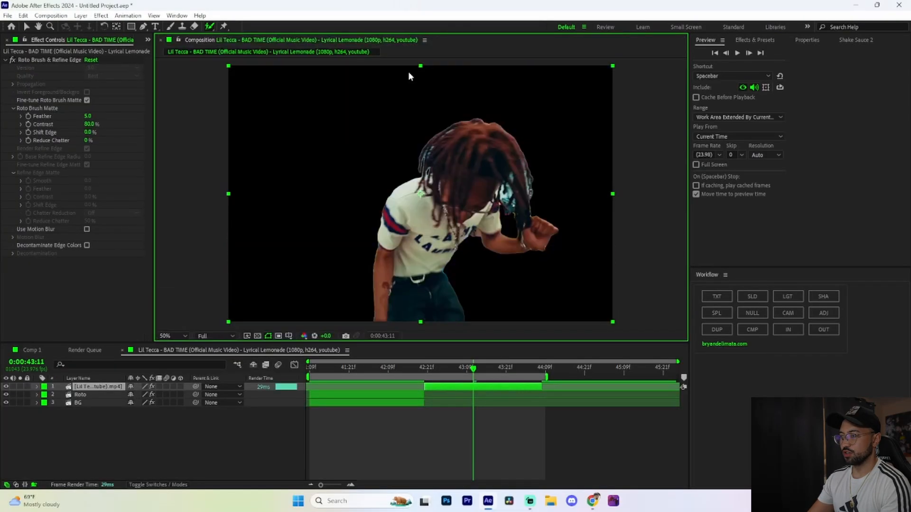
Step: Duplicate the rotoscoped top clip and rename the lower copy BG 2
{"action": "left_click", "coordinate": [465, 387]}
{"action": "key", "text": "ctrl+d"}
{"action": "left_click", "coordinate": [470, 395]}
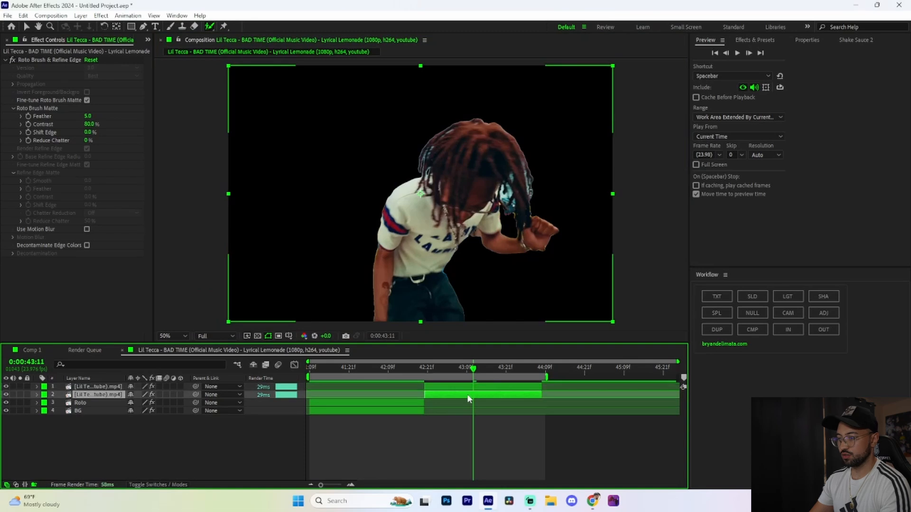
{"action": "right_click", "coordinate": [87, 397]}
{"action": "left_click", "coordinate": [121, 365]}
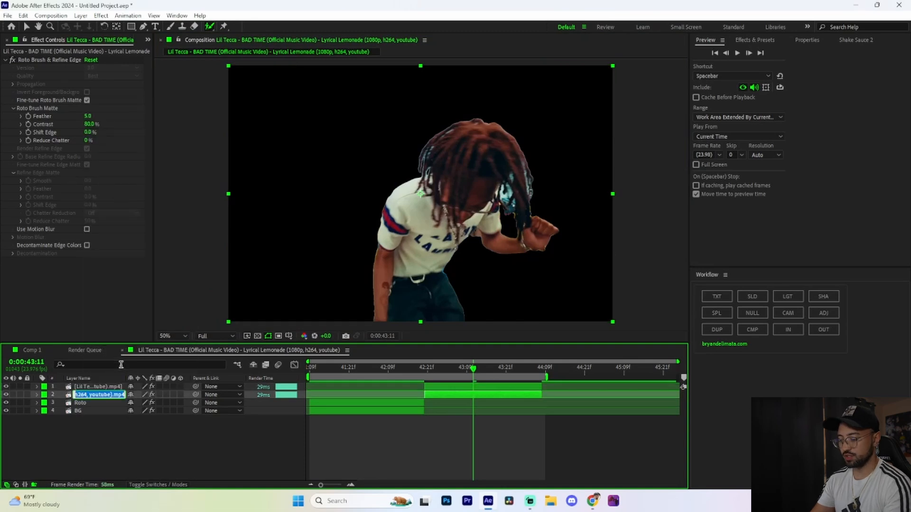
{"action": "type", "text": "BG 2"}
{"action": "key", "text": "Return"}
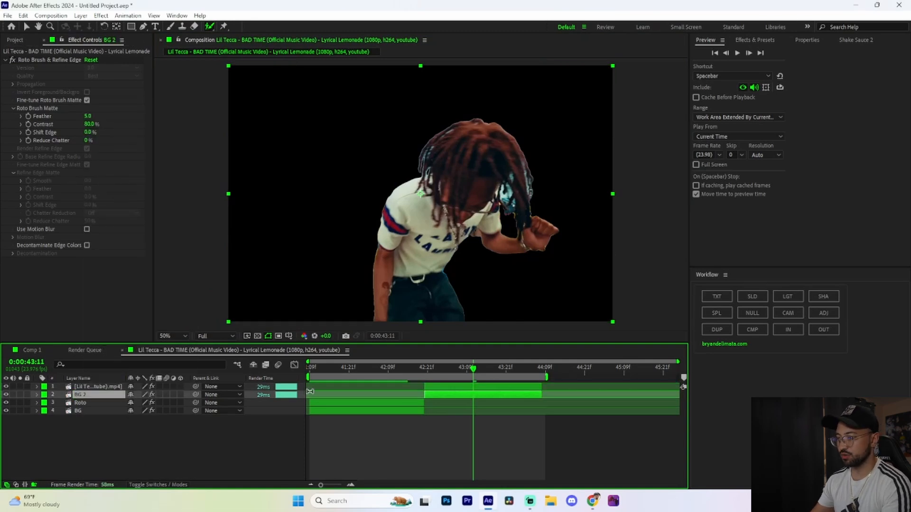
Step: Rename the top rotoscoped clip Roto 2
{"action": "right_click", "coordinate": [447, 386]}
{"action": "left_click", "coordinate": [472, 359]}
{"action": "type", "text": "Roto 2"}
{"action": "key", "text": "Return"}
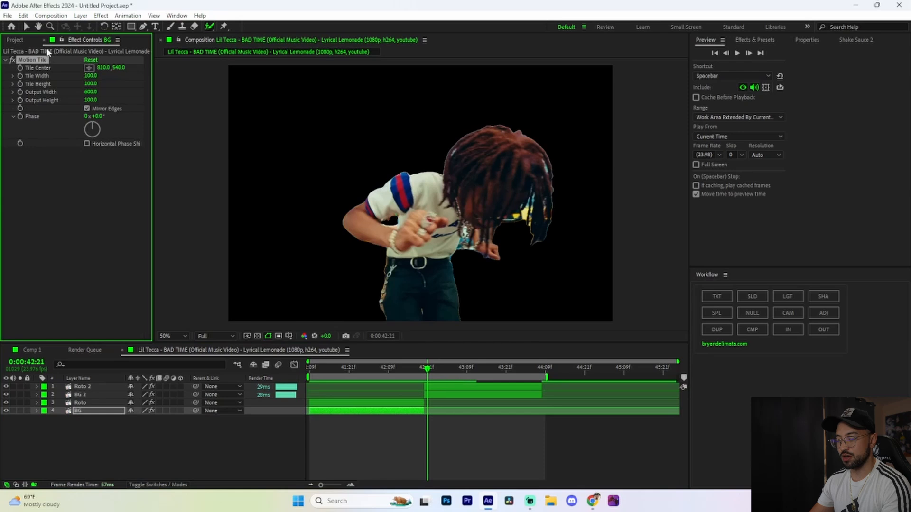
Step: Paste the BG layer's Motion Tile effect onto BG 2 and remove BG 2's Roto Brush & Refine Edge effect
{"action": "left_click", "coordinate": [460, 395]}
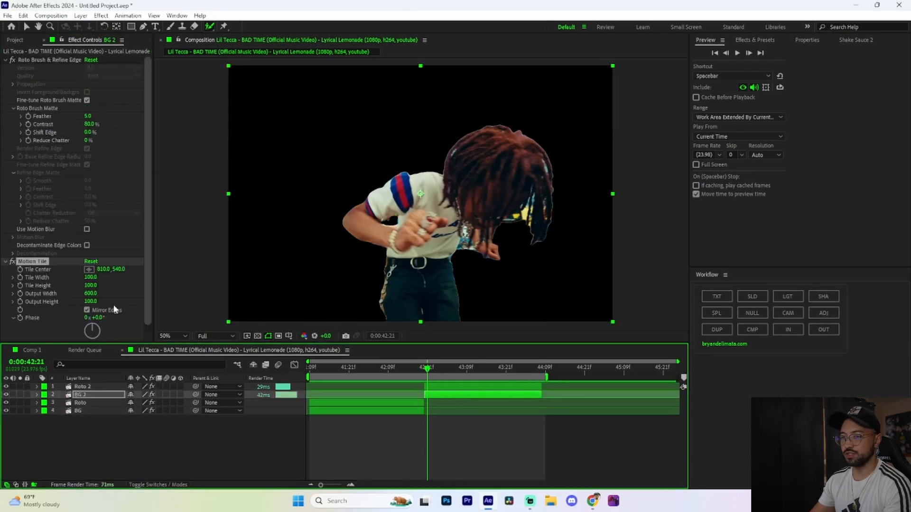
{"action": "left_click", "coordinate": [36, 60]}
{"action": "key", "text": "Delete"}
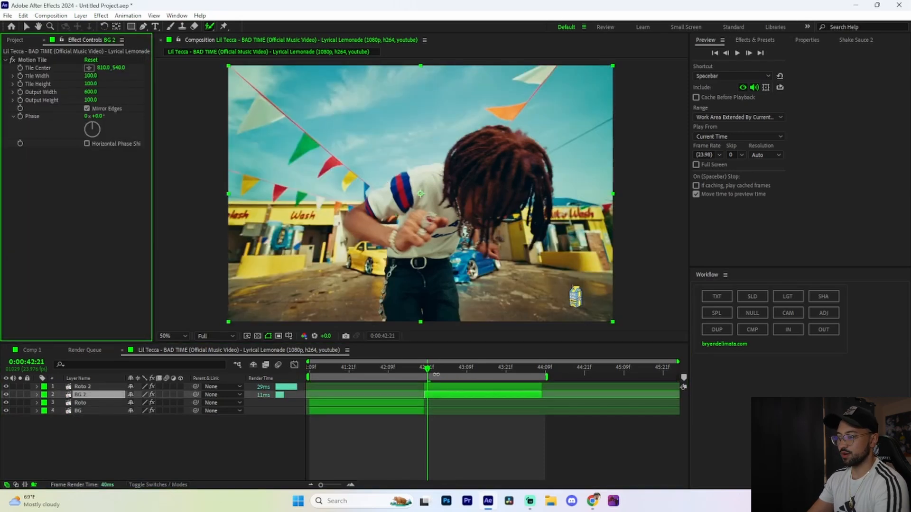
Step: Keyframe BG 2's Position at 810, 540 and place that keyframe about one second after the clip's start
{"action": "left_click_drag", "start_coordinate": [428, 372], "coordinate": [425, 375]}
{"action": "key", "text": "p"}
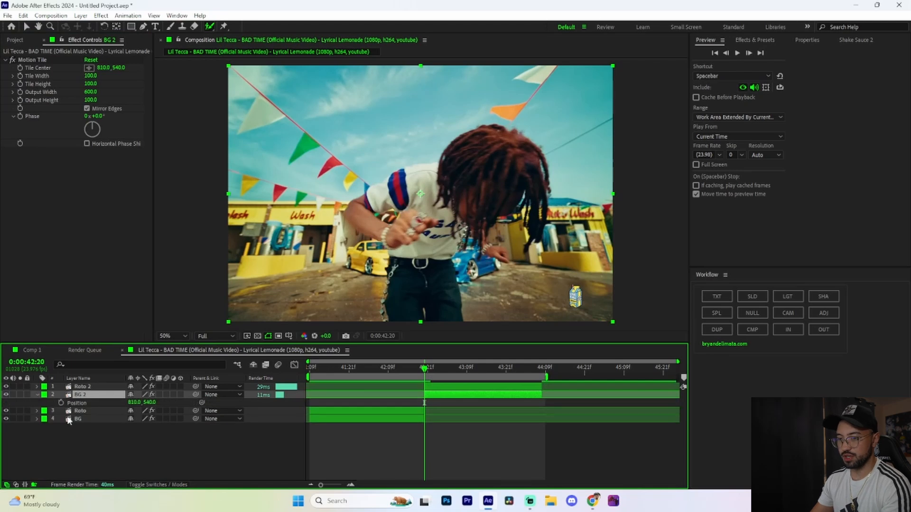
{"action": "left_click", "coordinate": [61, 403]}
{"action": "left_click_drag", "start_coordinate": [424, 403], "coordinate": [502, 403]}
Step: Set BG 2's Position to 4049, 540 at the clip's start, 0:00:42:20, and play back the slide
{"action": "left_click_drag", "start_coordinate": [135, 402], "coordinate": [493, 402]}
{"action": "left_click_drag", "start_coordinate": [135, 402], "coordinate": [523, 402]}
{"action": "left_click_drag", "start_coordinate": [135, 403], "coordinate": [594, 402]}
{"action": "left_click_drag", "start_coordinate": [135, 402], "coordinate": [2, 409]}
{"action": "left_click_drag", "start_coordinate": [134, 402], "coordinate": [80, 410]}
{"action": "left_click_drag", "start_coordinate": [426, 371], "coordinate": [388, 369]}
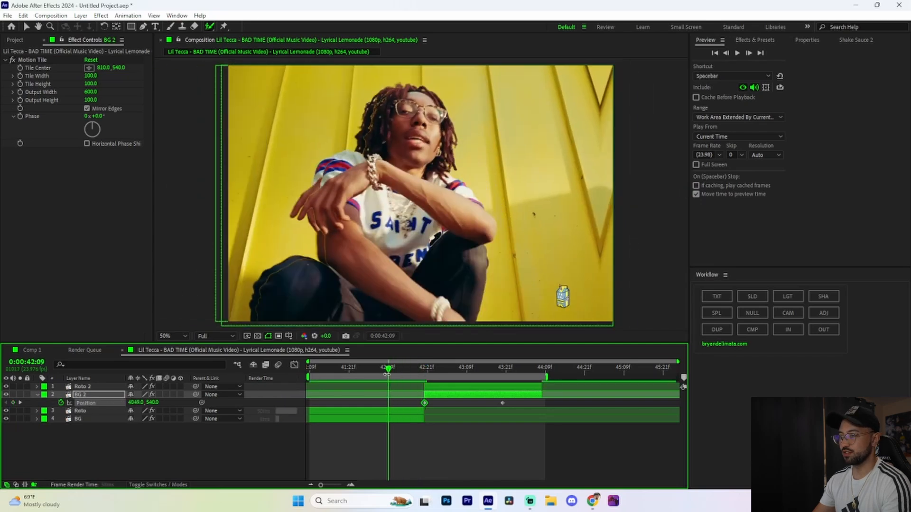
{"action": "key", "text": "space"}
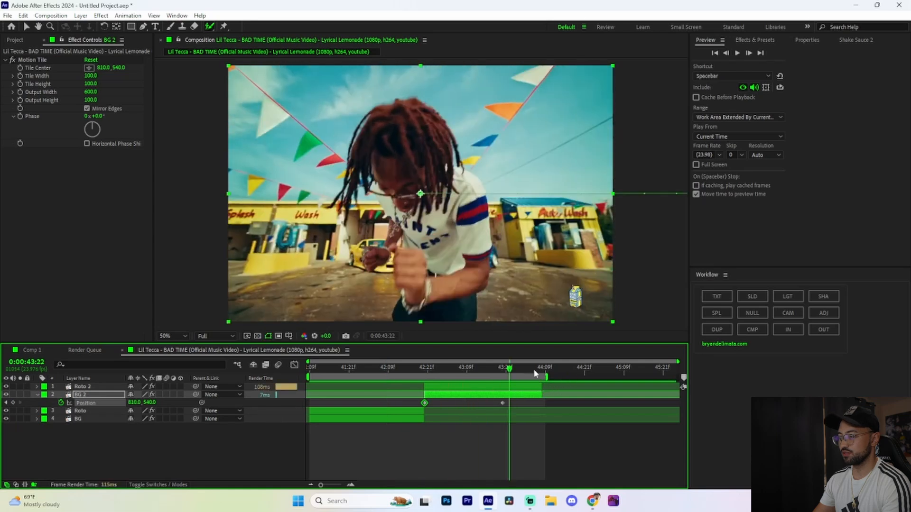
{"action": "key", "text": "space"}
Step: Apply Easy Ease to BG 2's Position keyframes and separate Position into X and Y dimensions
{"action": "key", "text": "F9"}
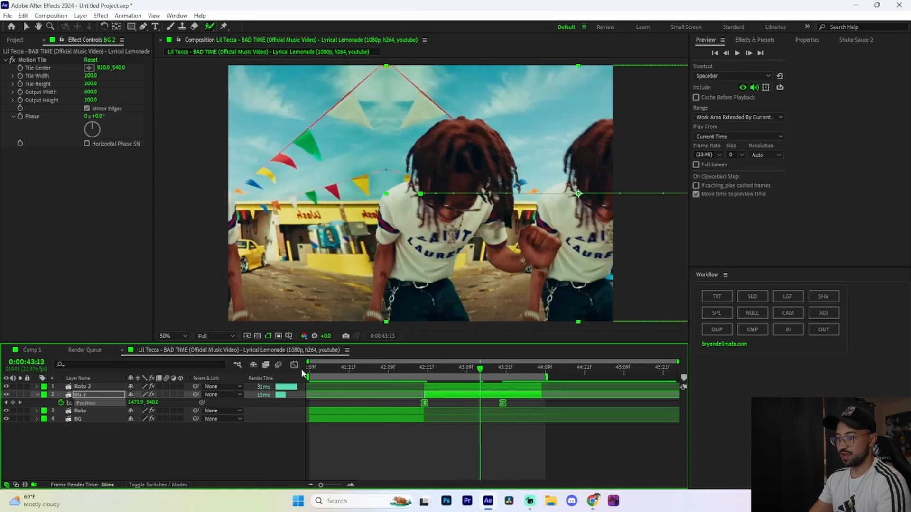
{"action": "left_click", "coordinate": [294, 365]}
{"action": "left_click", "coordinate": [94, 401]}
{"action": "right_click", "coordinate": [94, 401]}
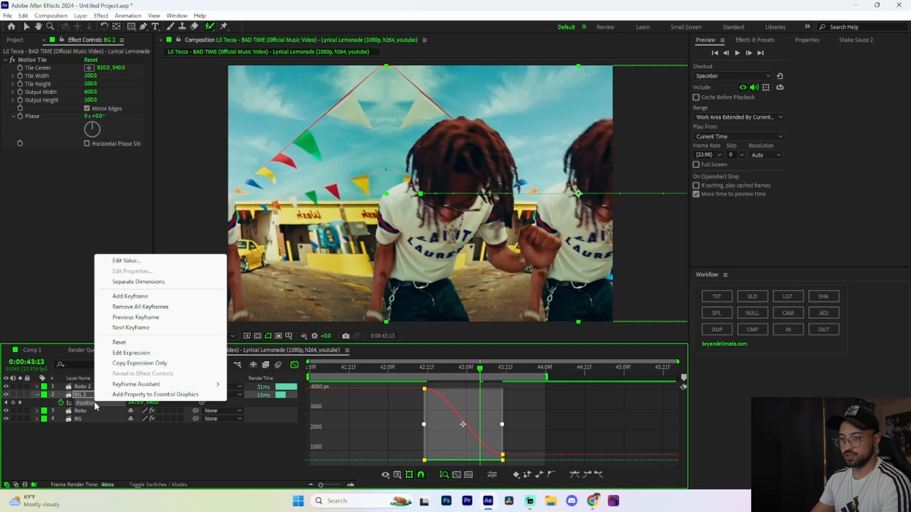
{"action": "left_click", "coordinate": [138, 282]}
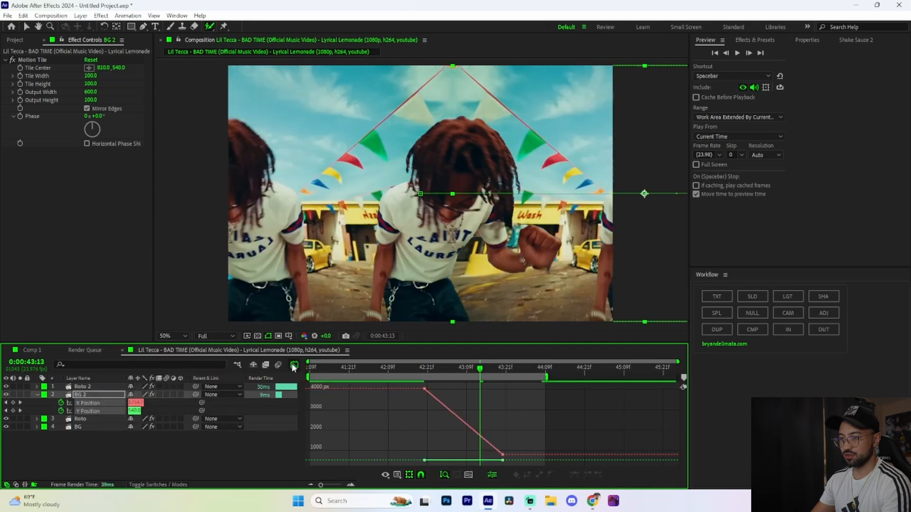
Step: Apply Easy Ease to BG 2's X Position keyframes and bend their curve so the slide starts fast and settles gradually, checking it in playback
{"action": "left_click", "coordinate": [294, 364]}
{"action": "left_click_drag", "start_coordinate": [512, 399], "coordinate": [411, 399]}
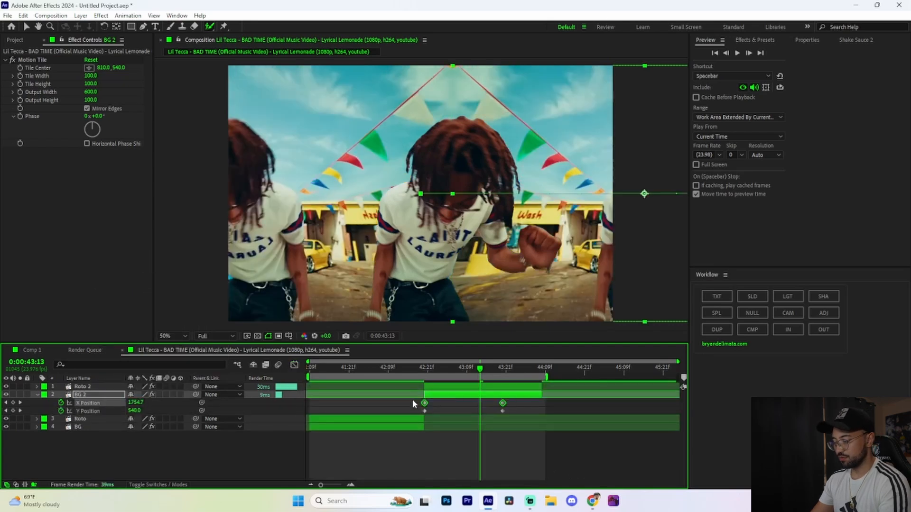
{"action": "key", "text": "F9"}
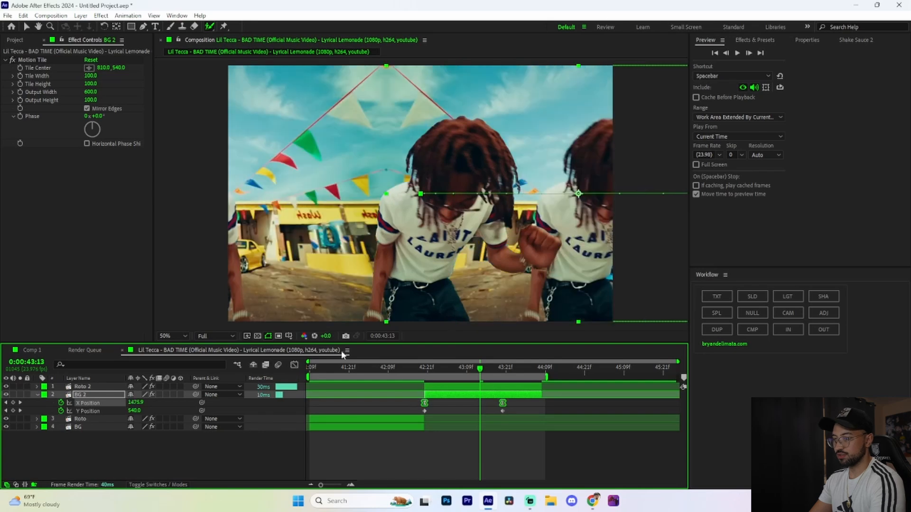
{"action": "left_click", "coordinate": [294, 365]}
{"action": "left_click_drag", "start_coordinate": [452, 391], "coordinate": [410, 453]}
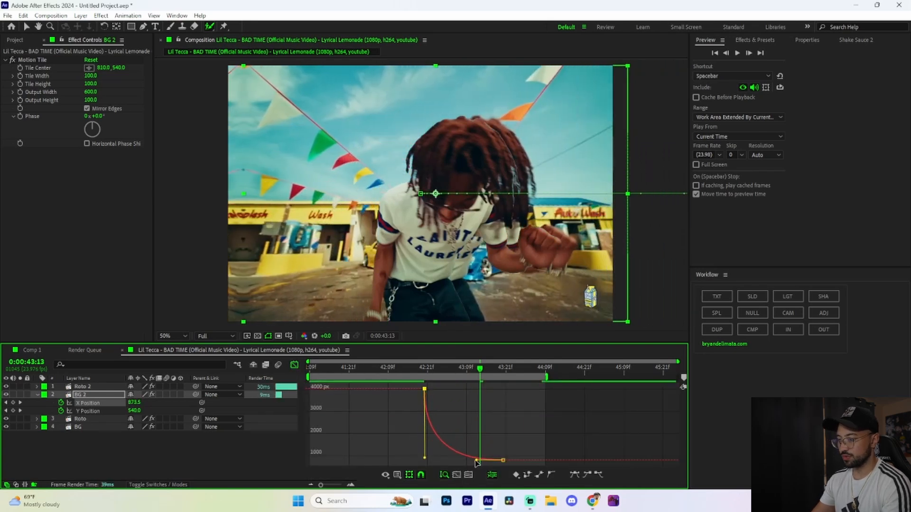
{"action": "left_click_drag", "start_coordinate": [477, 463], "coordinate": [434, 457]}
{"action": "left_click_drag", "start_coordinate": [479, 375], "coordinate": [378, 372]}
{"action": "key", "text": "shift+F3"}
{"action": "key", "text": "space"}
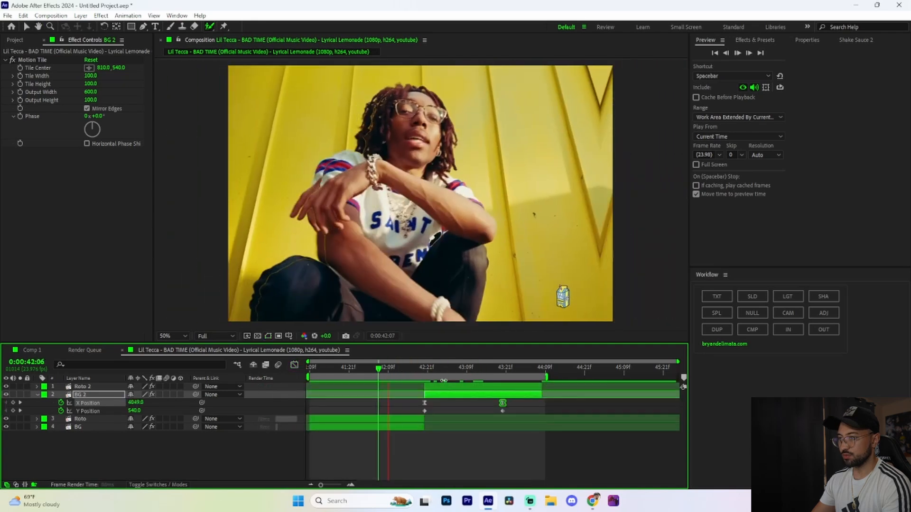
Step: Move Roto 2's anchor point from the center to near the image's upper-left corner at the clip's start
{"action": "left_click", "coordinate": [488, 387]}
{"action": "key", "text": "i"}
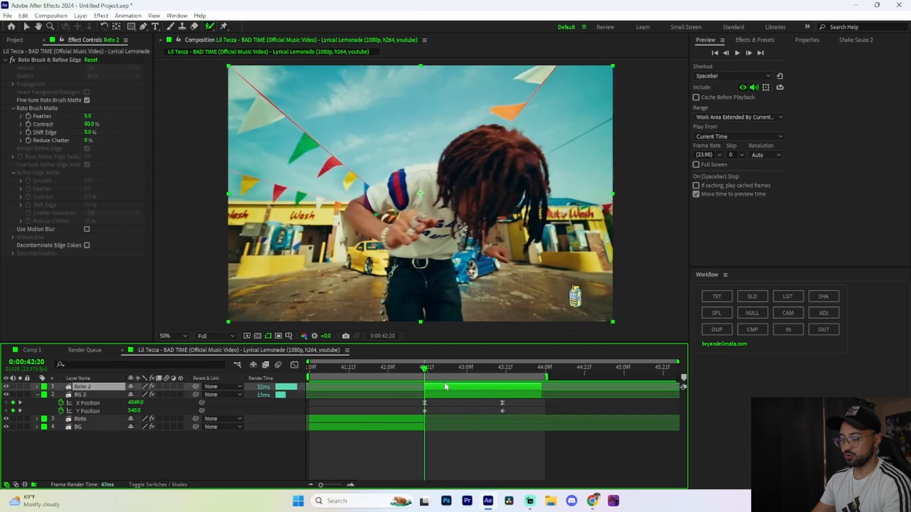
{"action": "left_click", "coordinate": [418, 193]}
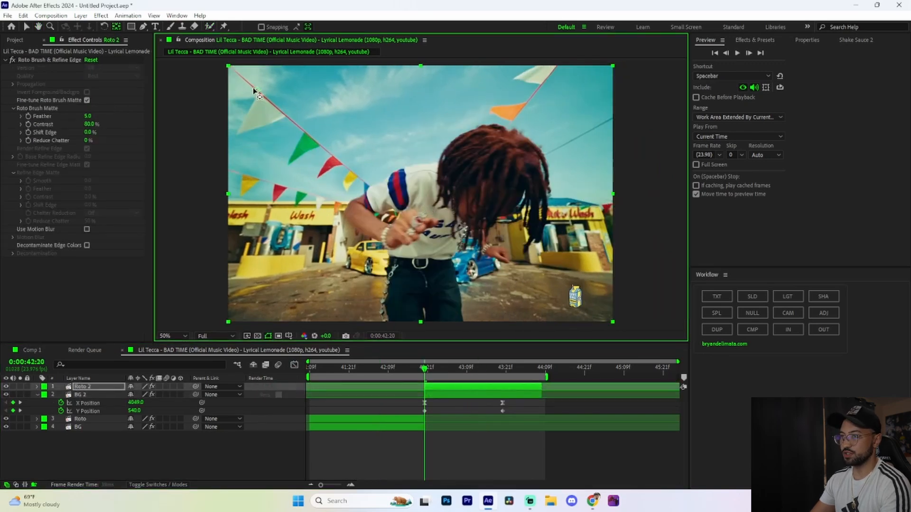
Step: Animate Roto 2's Scale from 273% at the clip's start to 100% at about 0:00:43:12
{"action": "key", "text": "s"}
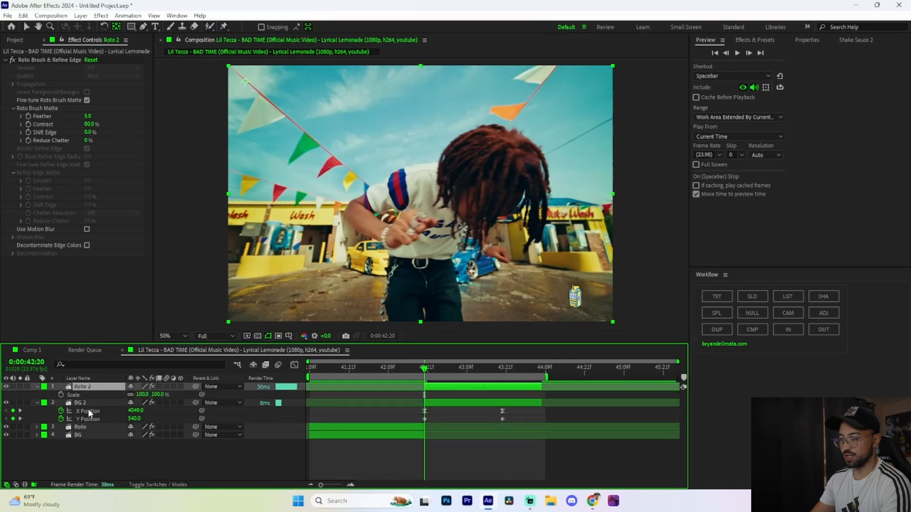
{"action": "left_click", "coordinate": [60, 395]}
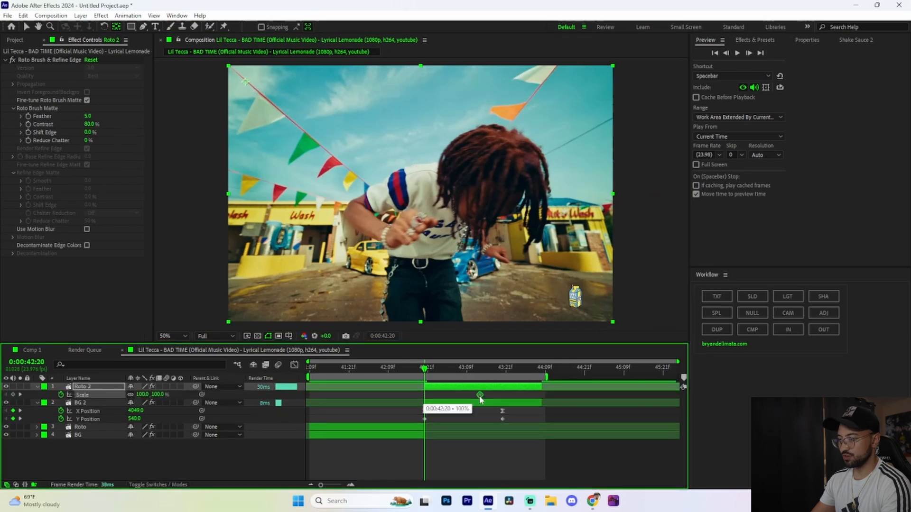
{"action": "left_click_drag", "start_coordinate": [473, 397], "coordinate": [476, 397]}
{"action": "left_click_drag", "start_coordinate": [145, 395], "coordinate": [228, 396]}
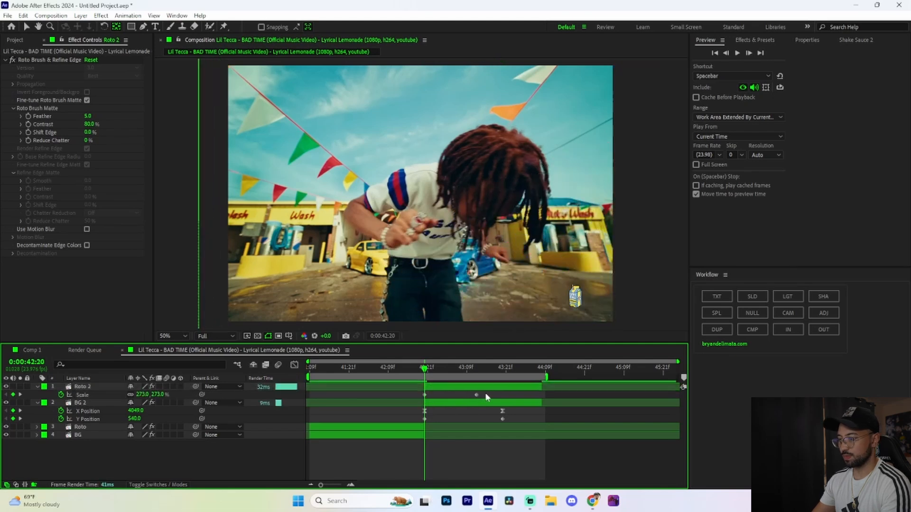
Step: Ease Roto 2's Scale keyframes with a curve that shrinks fast and settles slowly, and enable motion blur on all four layers
{"action": "left_click", "coordinate": [294, 365]}
{"action": "left_click", "coordinate": [424, 389]}
{"action": "left_click_drag", "start_coordinate": [442, 389], "coordinate": [429, 411]}
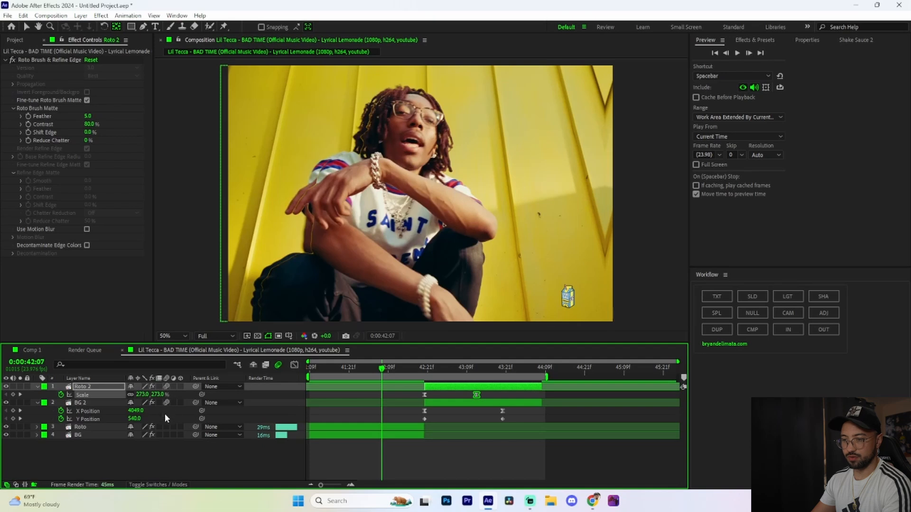
{"action": "left_click_drag", "start_coordinate": [166, 427], "coordinate": [166, 434]}
Step: Move BG 2's first X and Y Position keyframes slightly before the clip's start and play back the full transition
{"action": "key", "text": "k"}
{"action": "left_click_drag", "start_coordinate": [442, 411], "coordinate": [422, 414]}
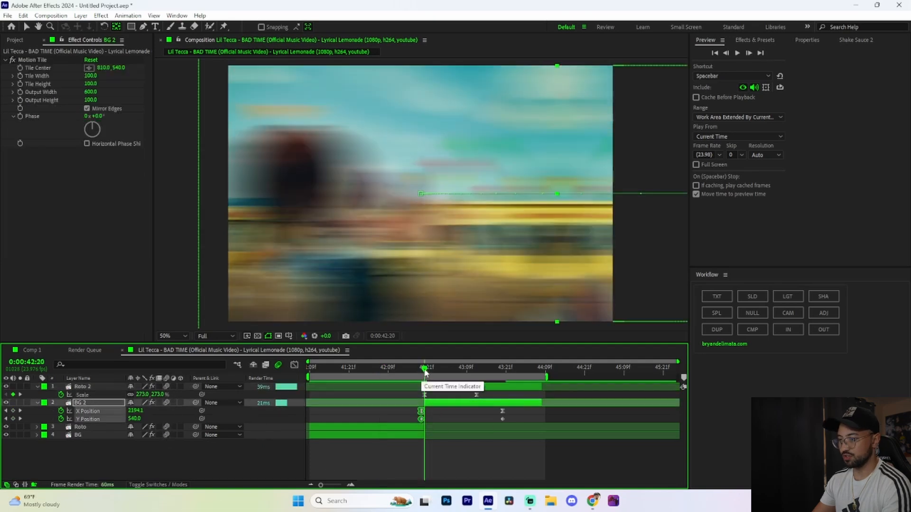
{"action": "key", "text": "space"}
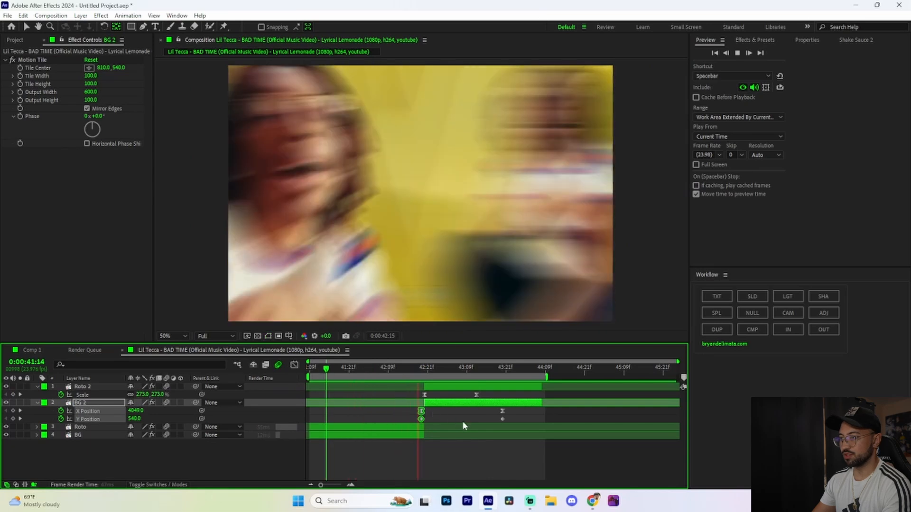